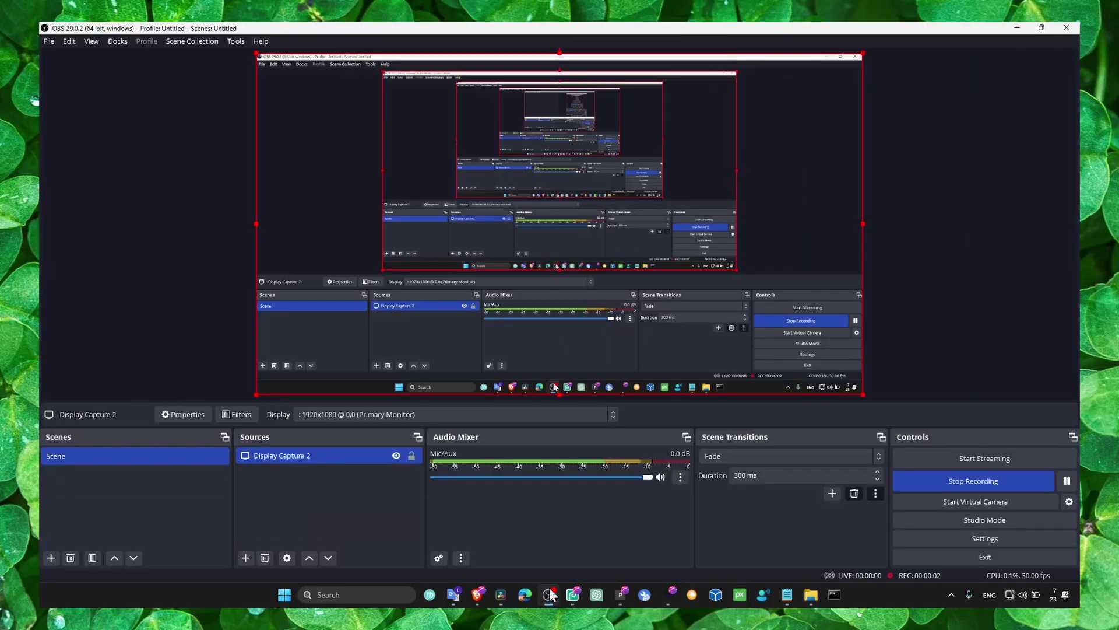
Close the OBS Mic/Aux properties, minimize OBS, and minimize the Notepad notes window.
{"action": "right_click", "coordinate": [681, 477]}
{"action": "left_click", "coordinate": [694, 456]}
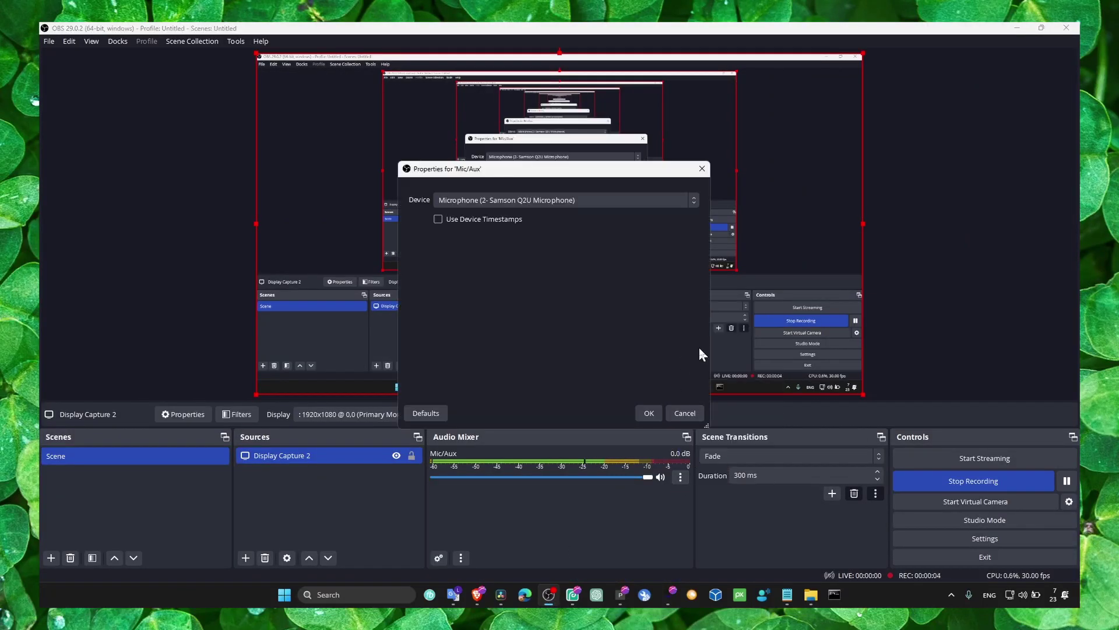
{"action": "left_click", "coordinate": [705, 192]}
{"action": "left_click", "coordinate": [1021, 29]}
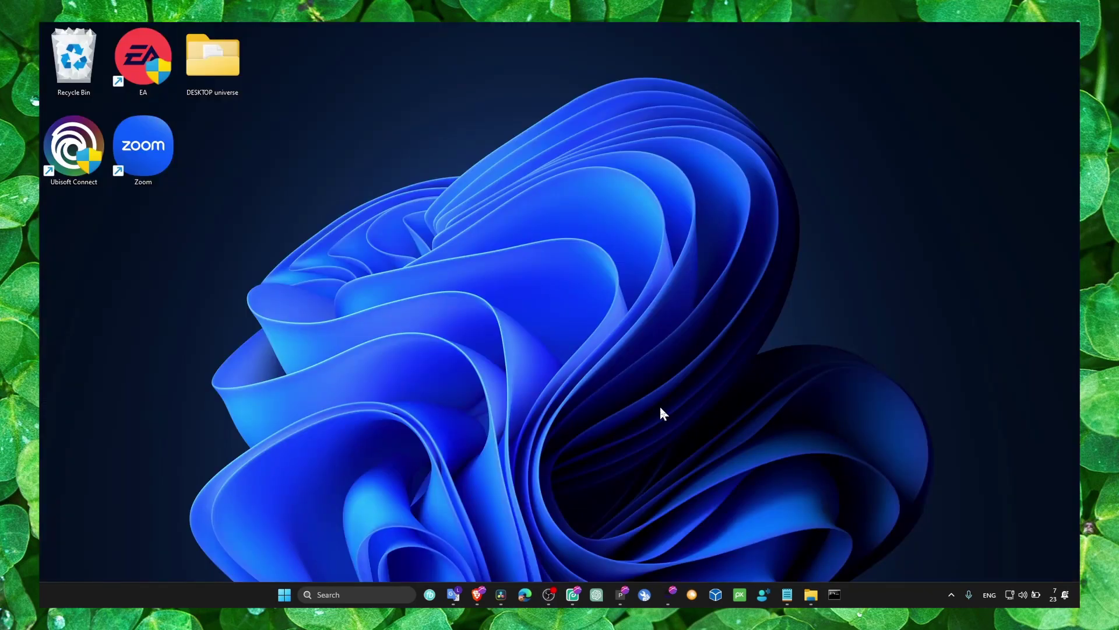
{"action": "left_click", "coordinate": [787, 595]}
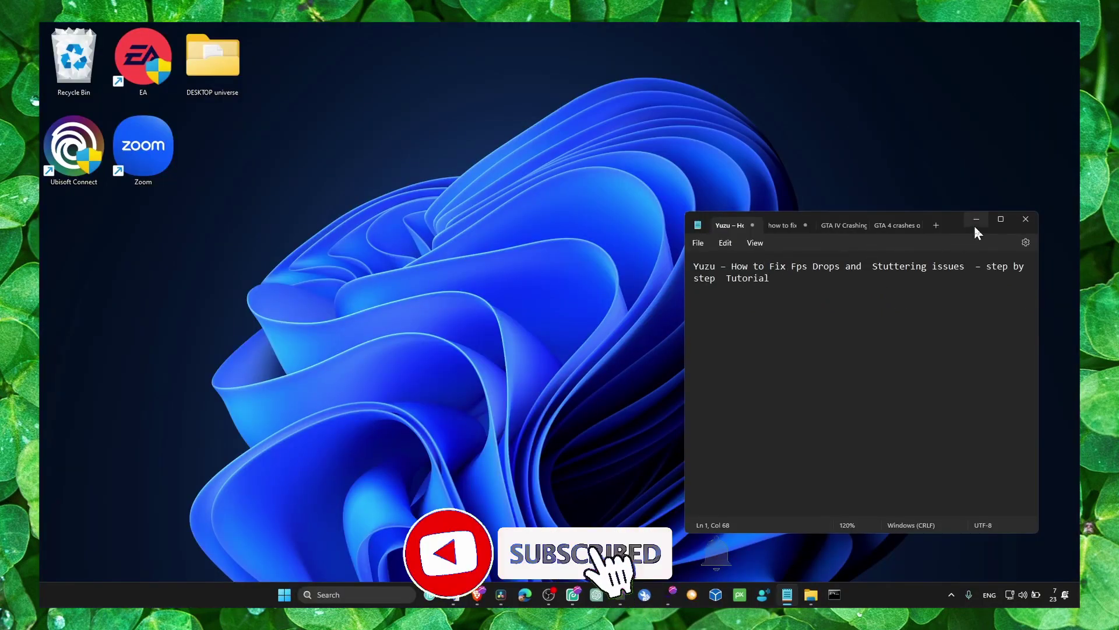
{"action": "left_click", "coordinate": [976, 220]}
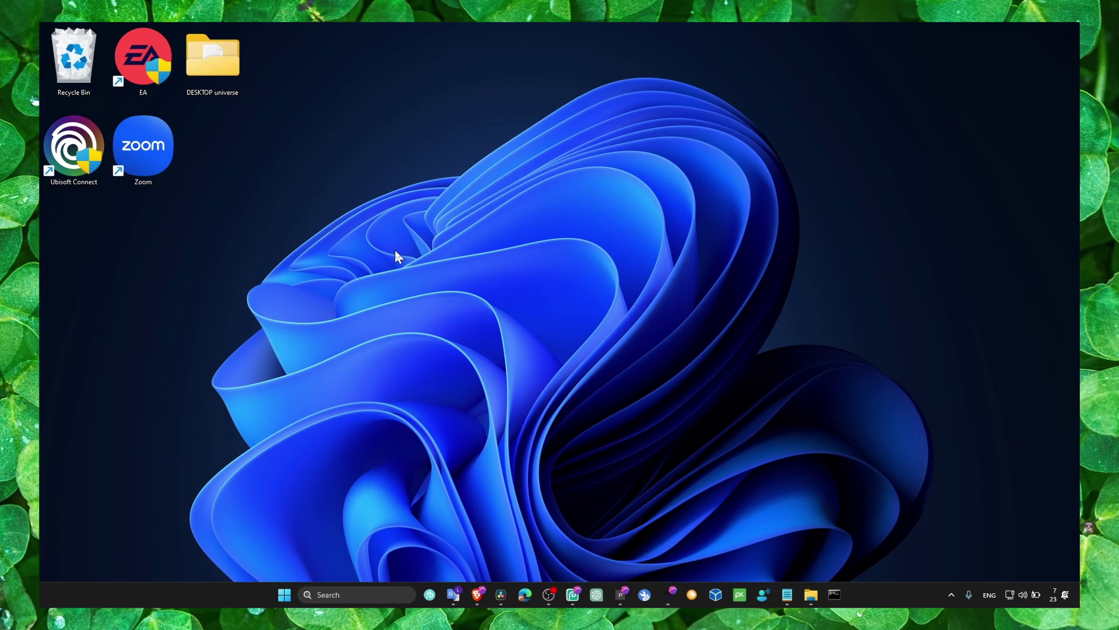
Go to Windows Update and check Advanced options > Optional updates for available updates.
{"action": "key", "text": "super+s"}
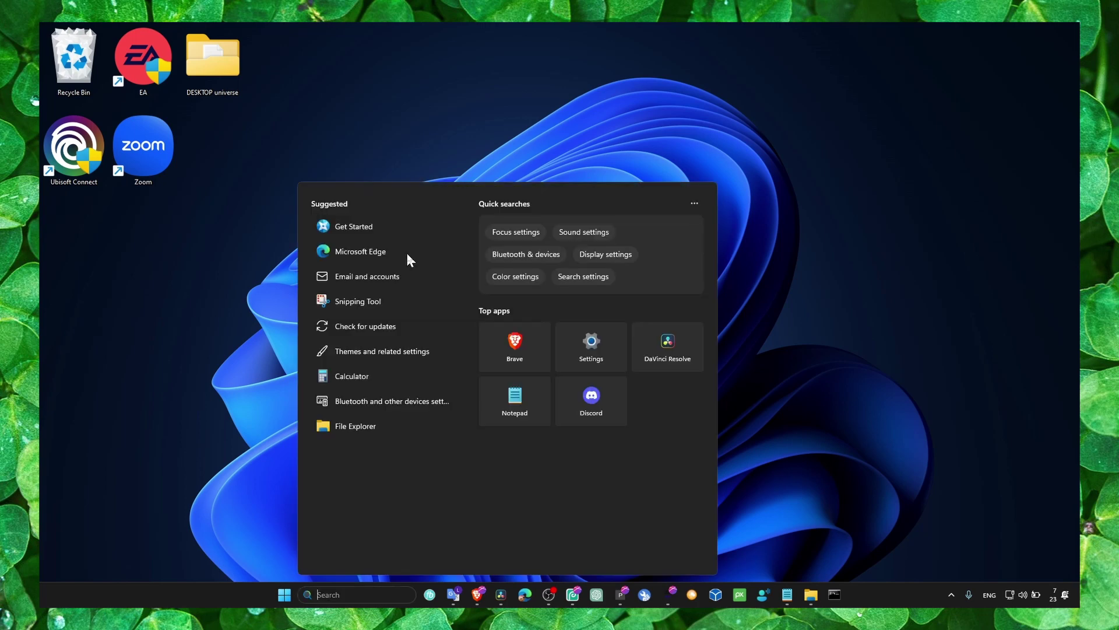
{"action": "type", "text": "windows update"}
{"action": "key", "text": "Return"}
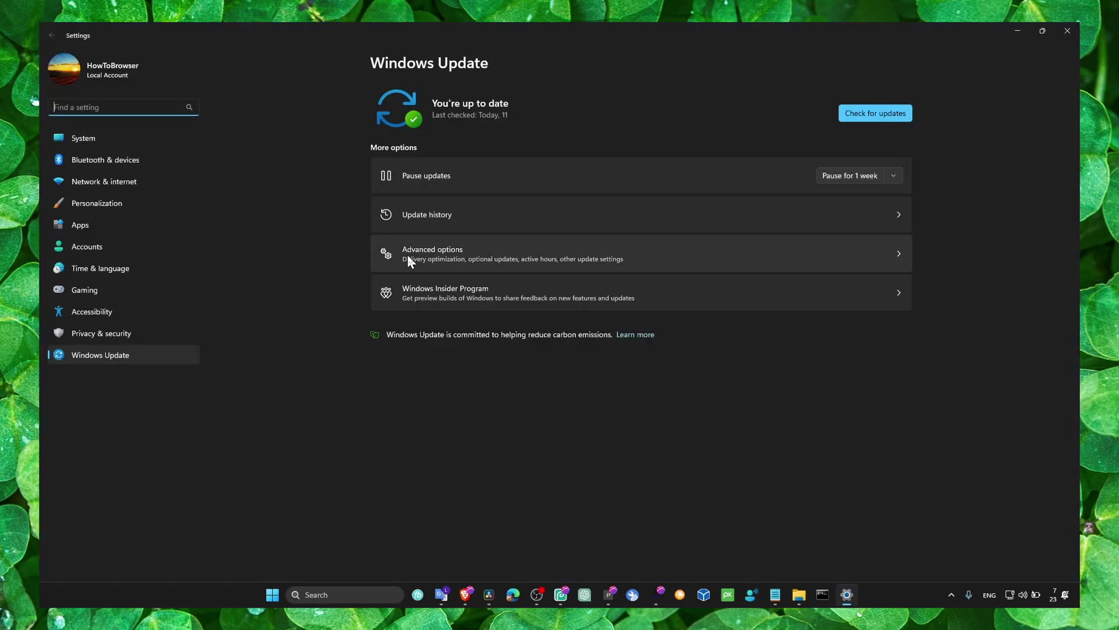
{"action": "left_click", "coordinate": [485, 263]}
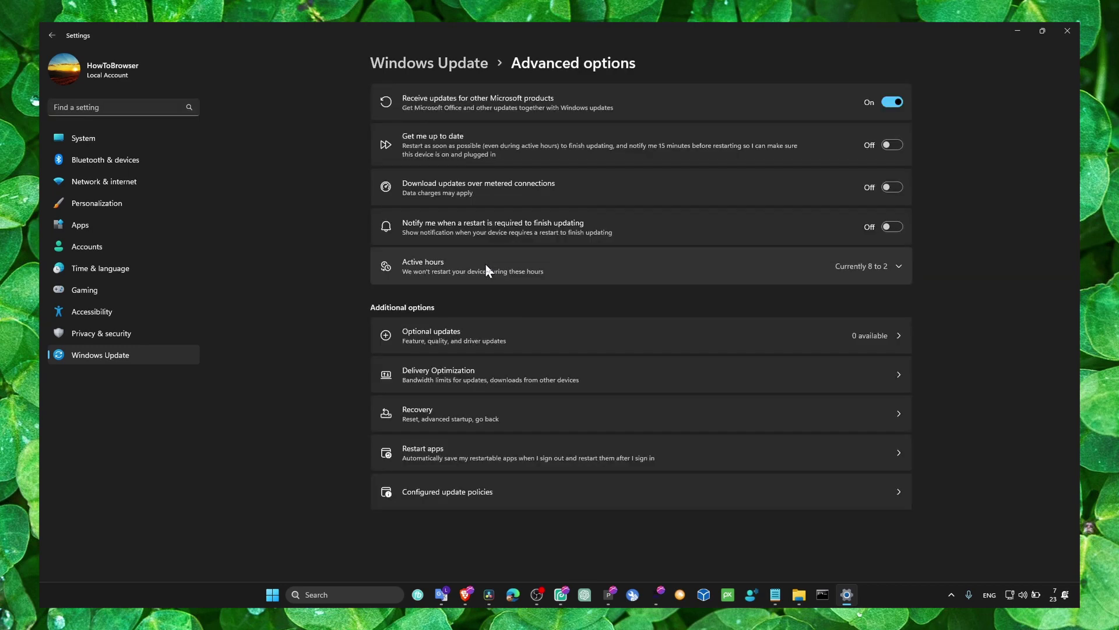
{"action": "left_click", "coordinate": [525, 334]}
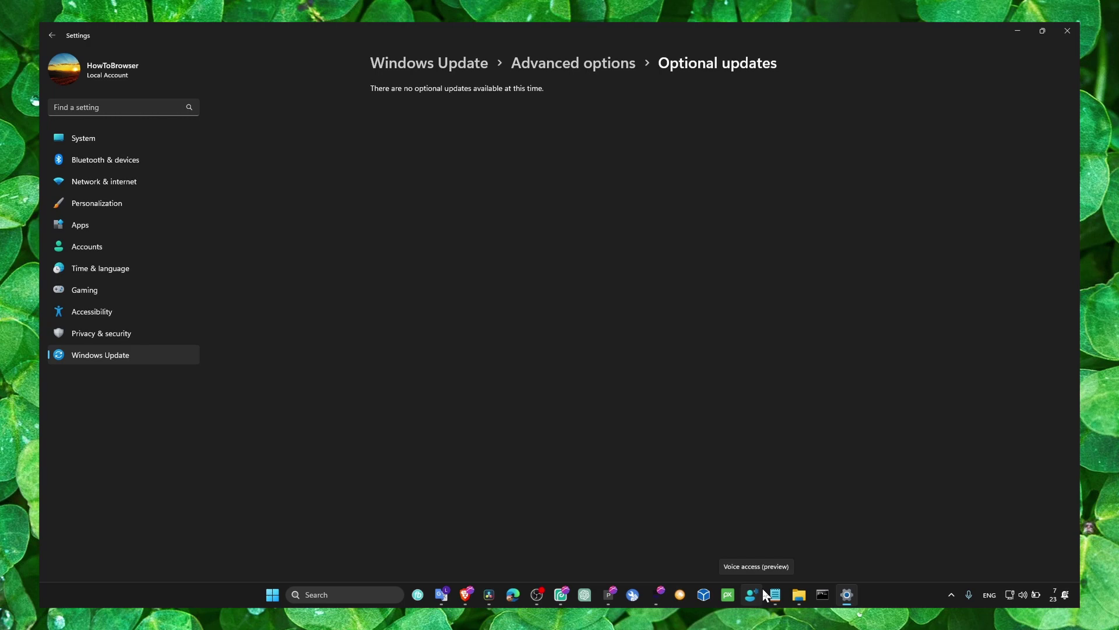
Select the notes text, then return to the main Windows Update page.
{"action": "left_click", "coordinate": [775, 595]}
{"action": "left_click_drag", "start_coordinate": [1023, 278], "coordinate": [673, 265]}
{"action": "left_click", "coordinate": [775, 594]}
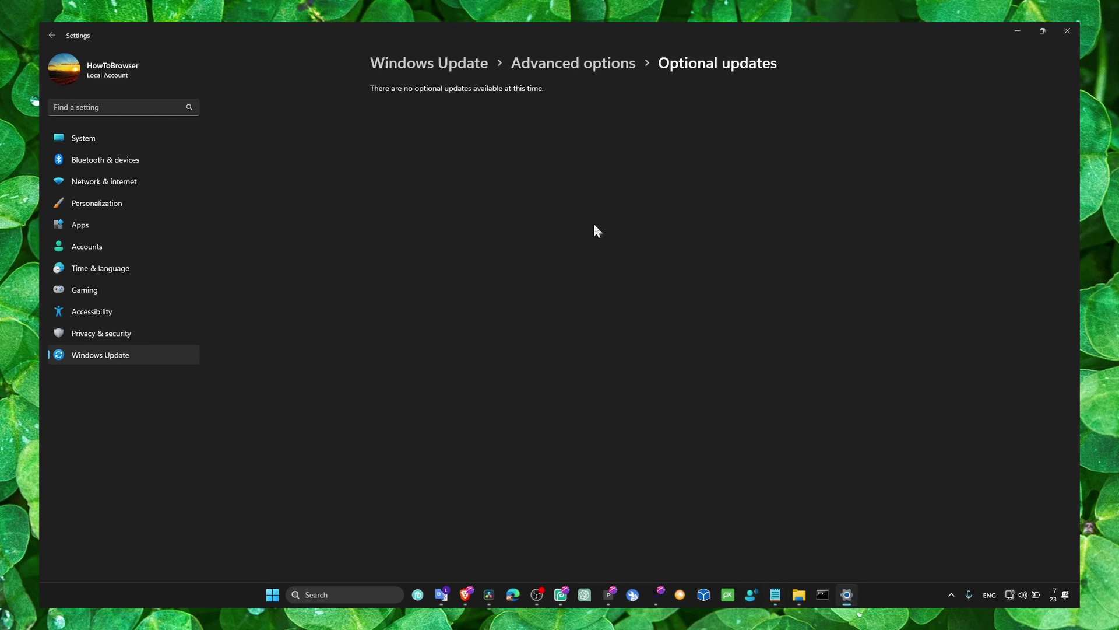
{"action": "left_click", "coordinate": [595, 70]}
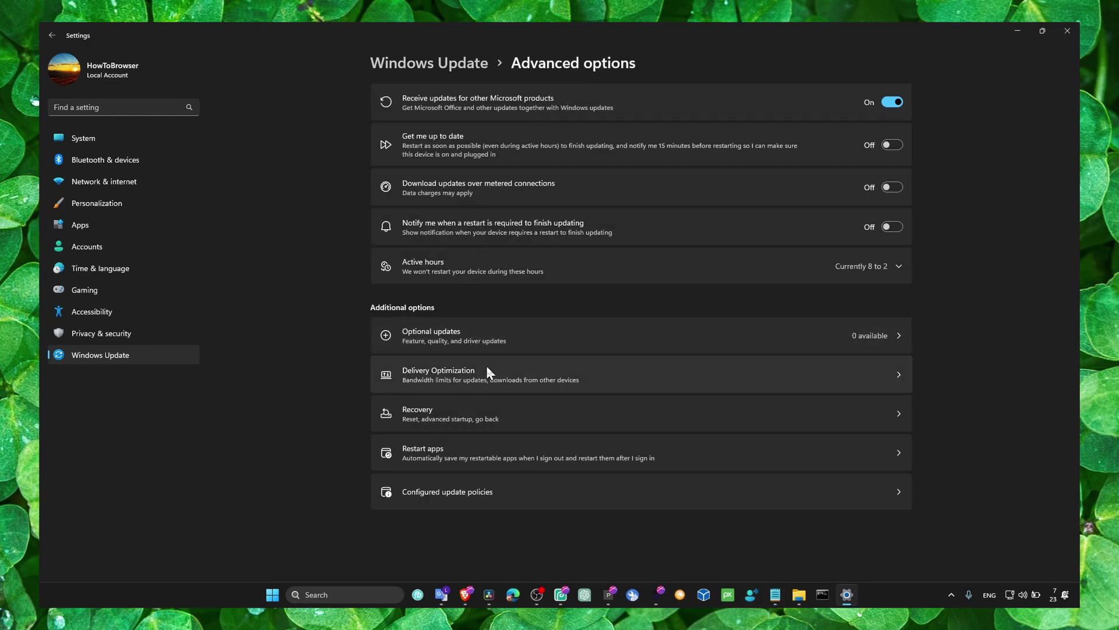
{"action": "left_click", "coordinate": [429, 63]}
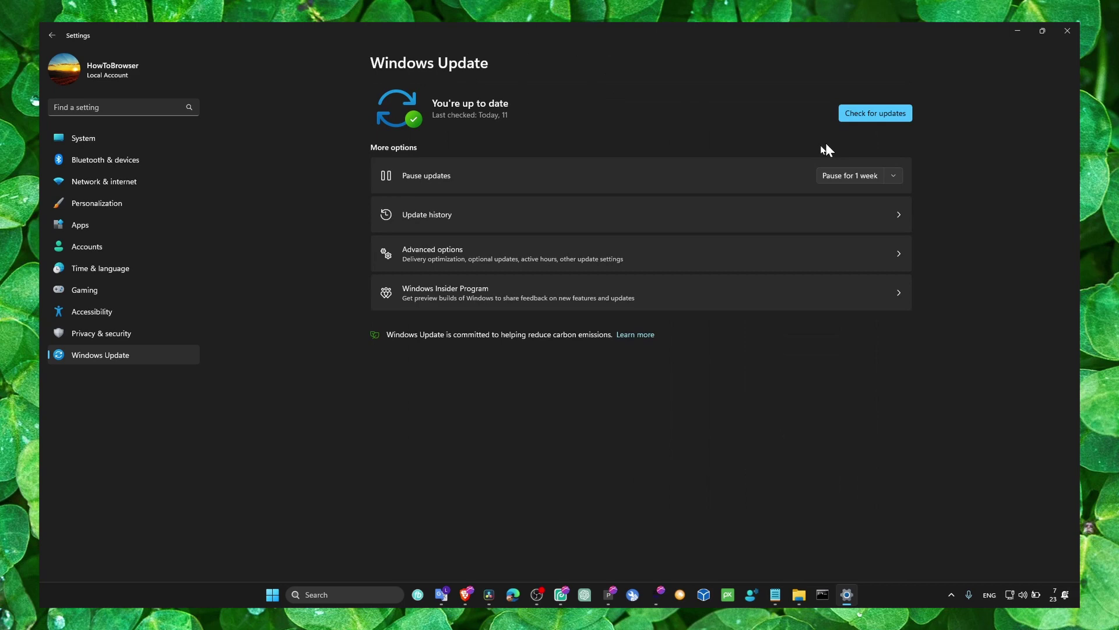
Close Settings and start GeForce Experience from a 'gef' Windows search.
{"action": "left_click", "coordinate": [1067, 30]}
{"action": "key", "text": "super+s"}
{"action": "type", "text": "cmd"}
{"action": "key", "text": "BackSpace"}
{"action": "key", "text": "BackSpace"}
{"action": "key", "text": "BackSpace"}
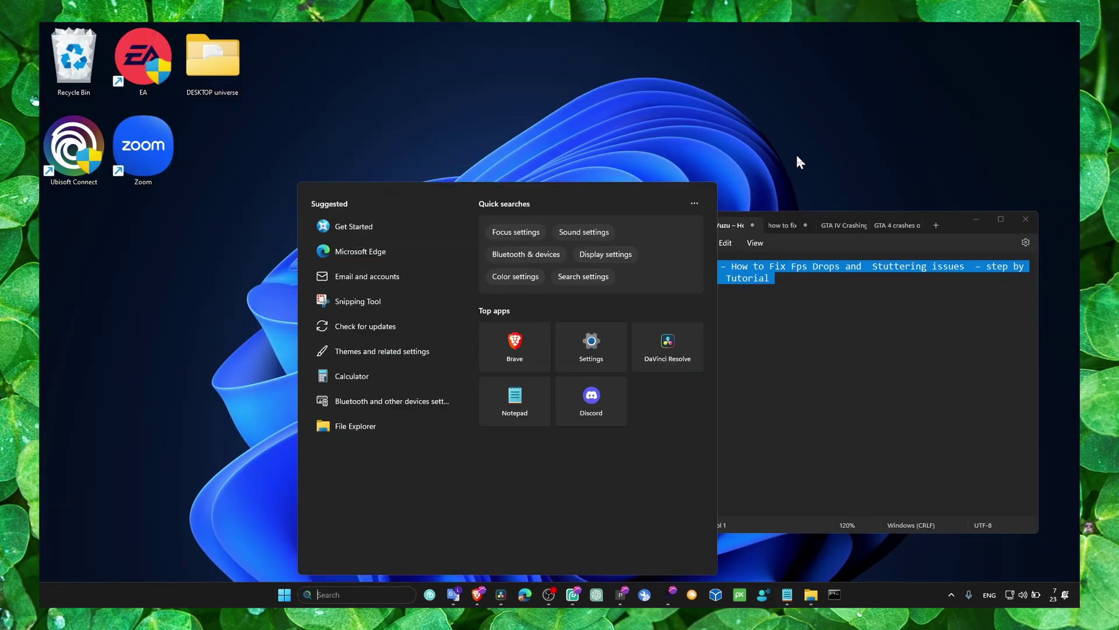
{"action": "type", "text": "gef"}
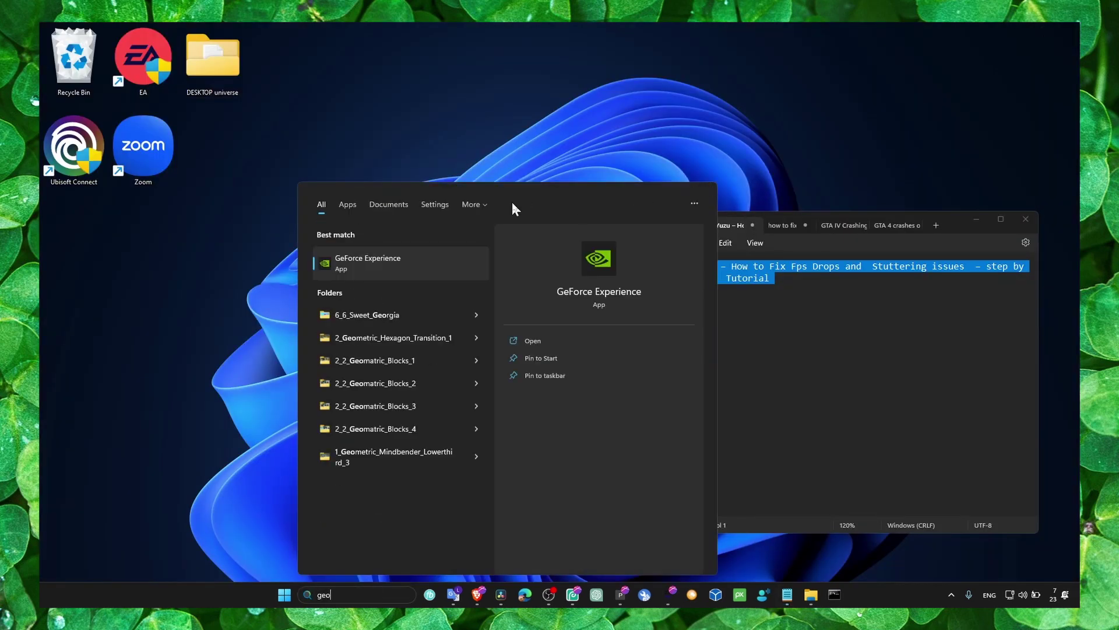
{"action": "left_click", "coordinate": [448, 265]}
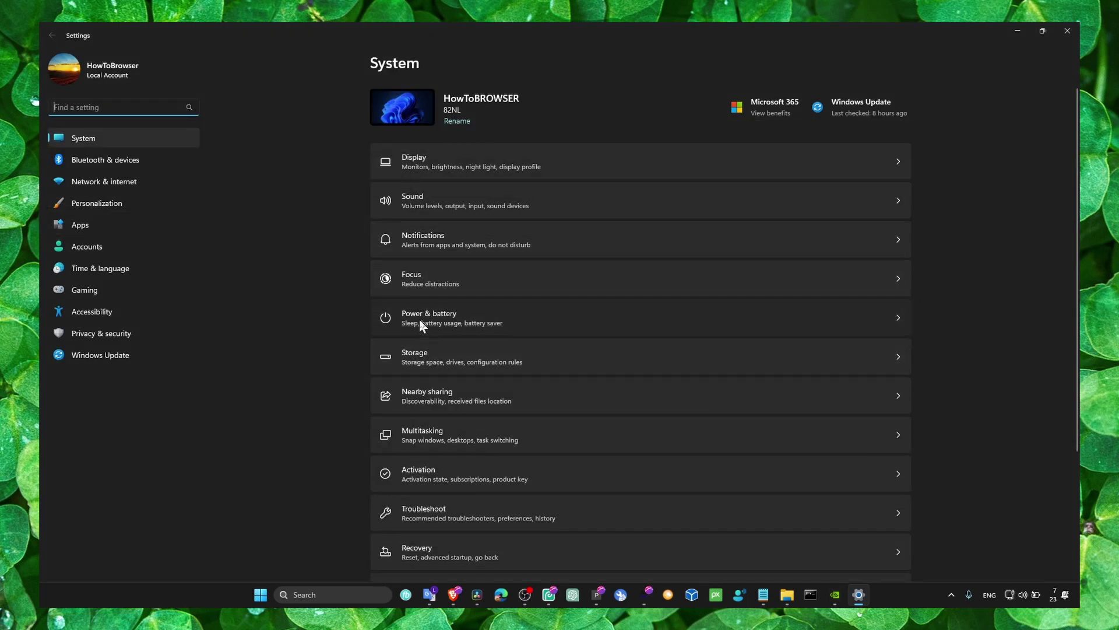
{"action": "left_click", "coordinate": [419, 319]}
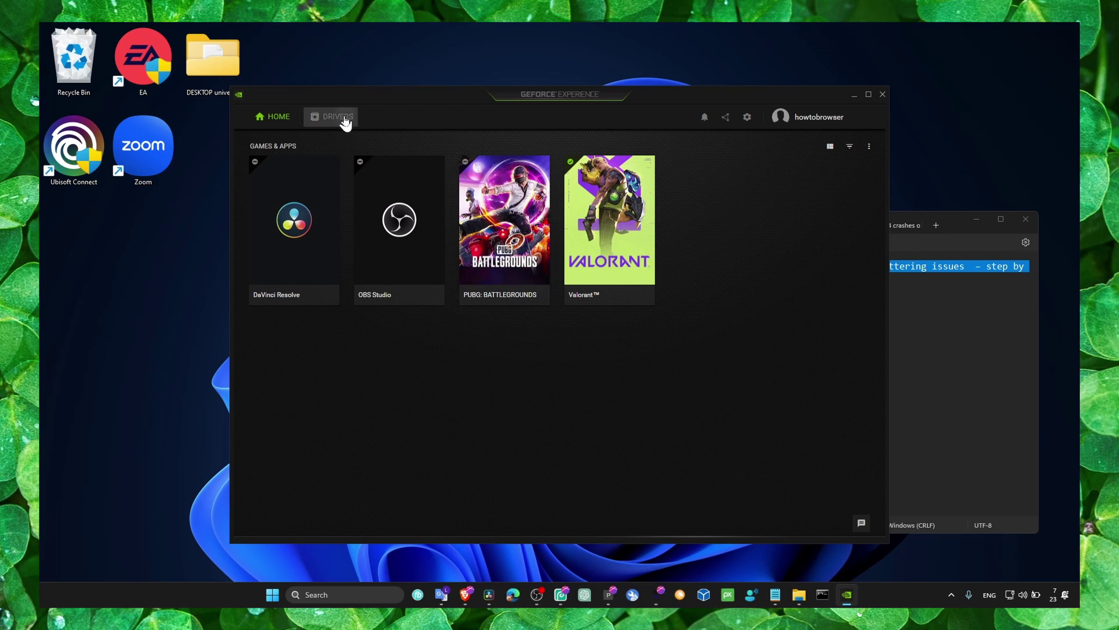
Confirm on the Drivers page that the latest NVIDIA Studio Driver is installed, then exit.
{"action": "left_click", "coordinate": [333, 117]}
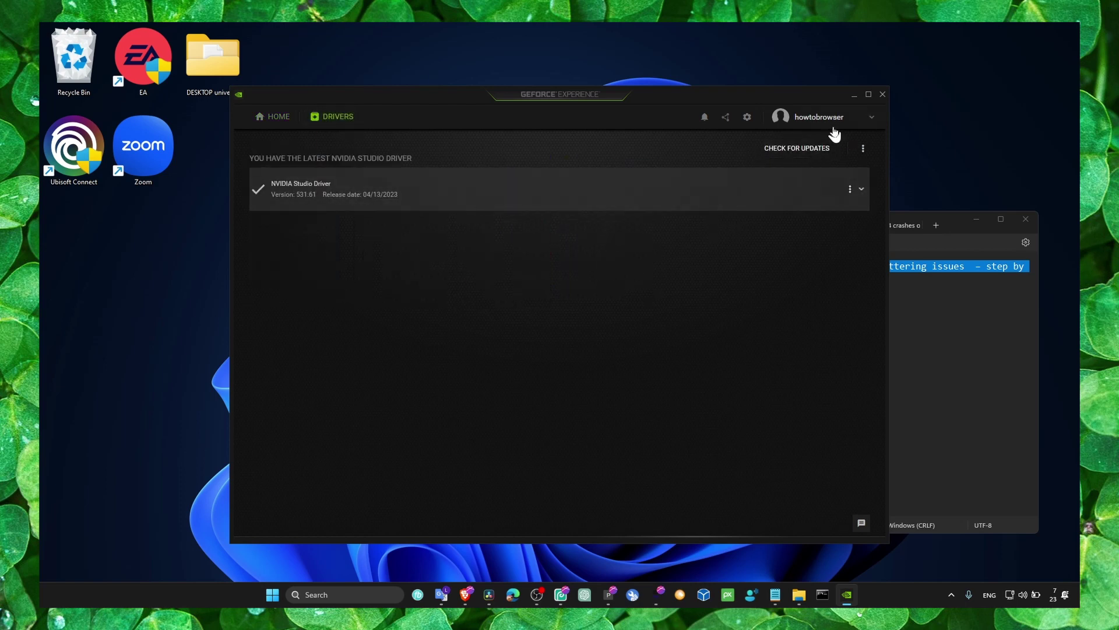
{"action": "left_click", "coordinate": [881, 93]}
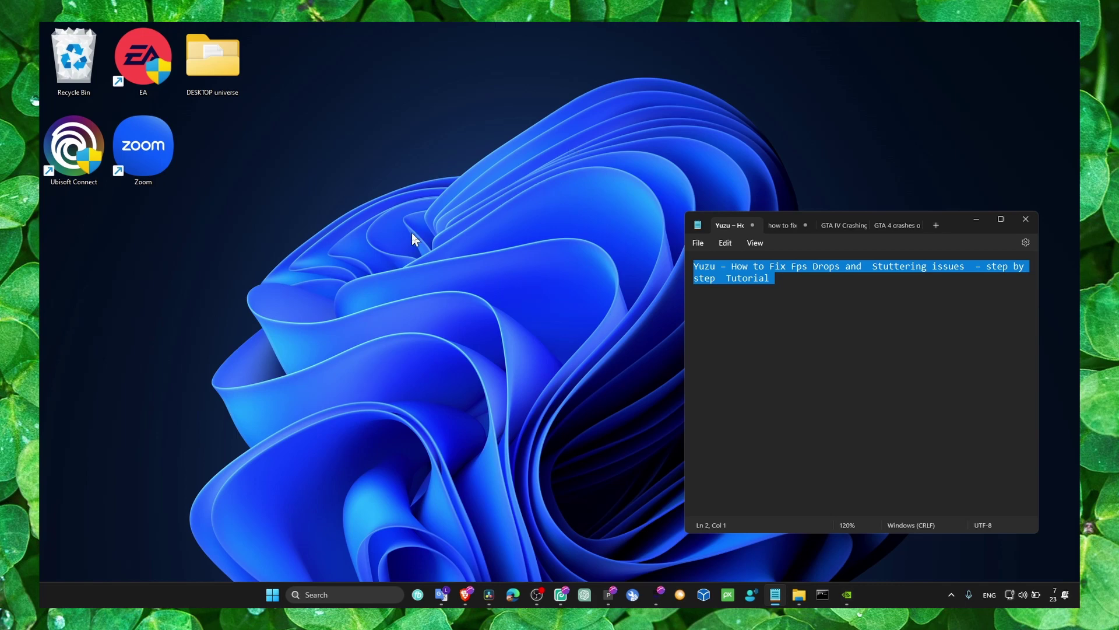
In the Zoom shortcut's Properties, enable Windows 8 compatibility mode and run as administrator.
{"action": "right_click", "coordinate": [155, 132]}
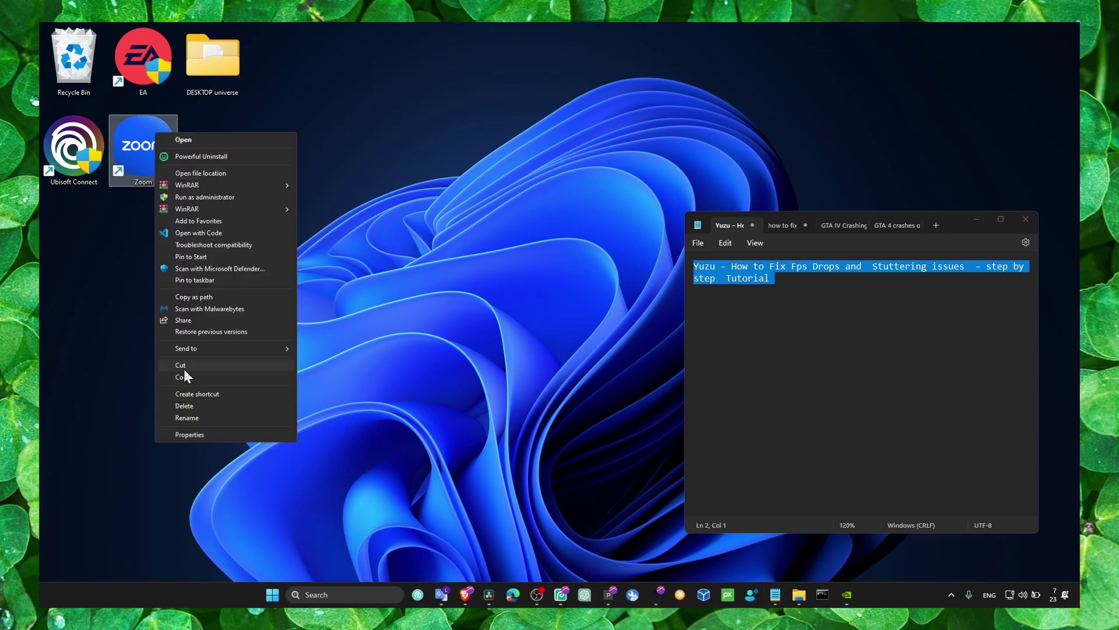
{"action": "left_click", "coordinate": [190, 434]}
{"action": "left_click_drag", "start_coordinate": [227, 139], "coordinate": [315, 148]}
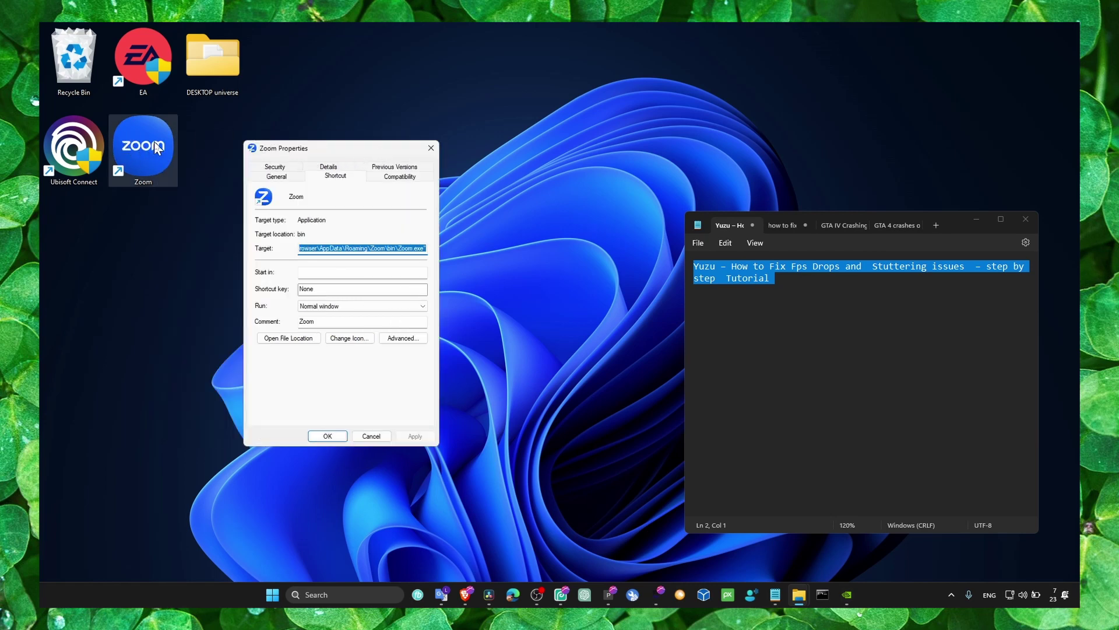
{"action": "left_click", "coordinate": [400, 176]}
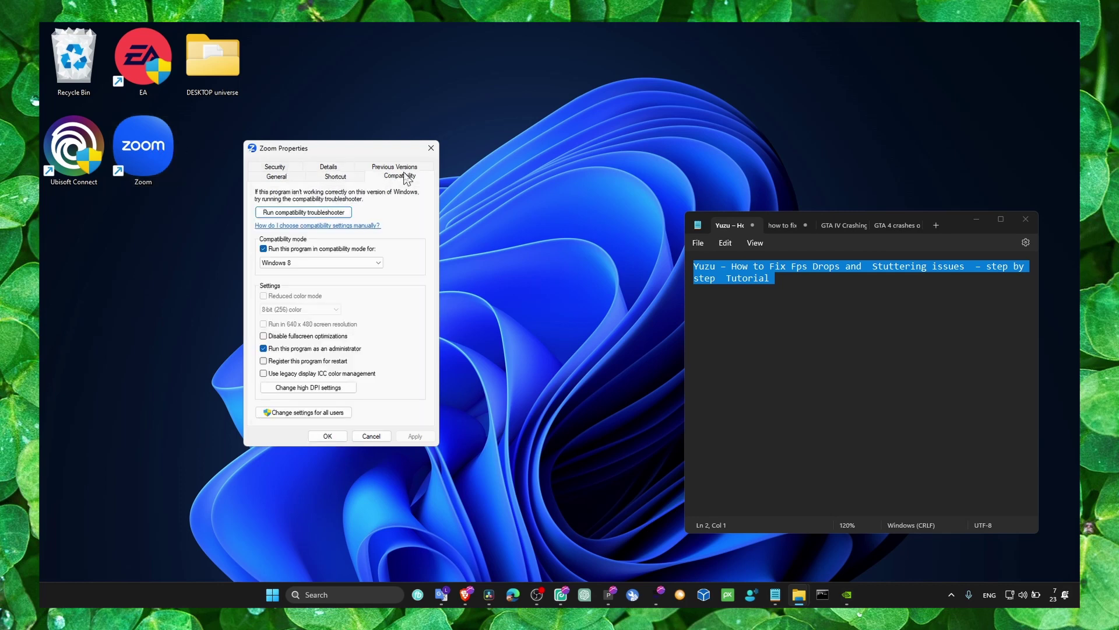
{"action": "left_click", "coordinate": [263, 249]}
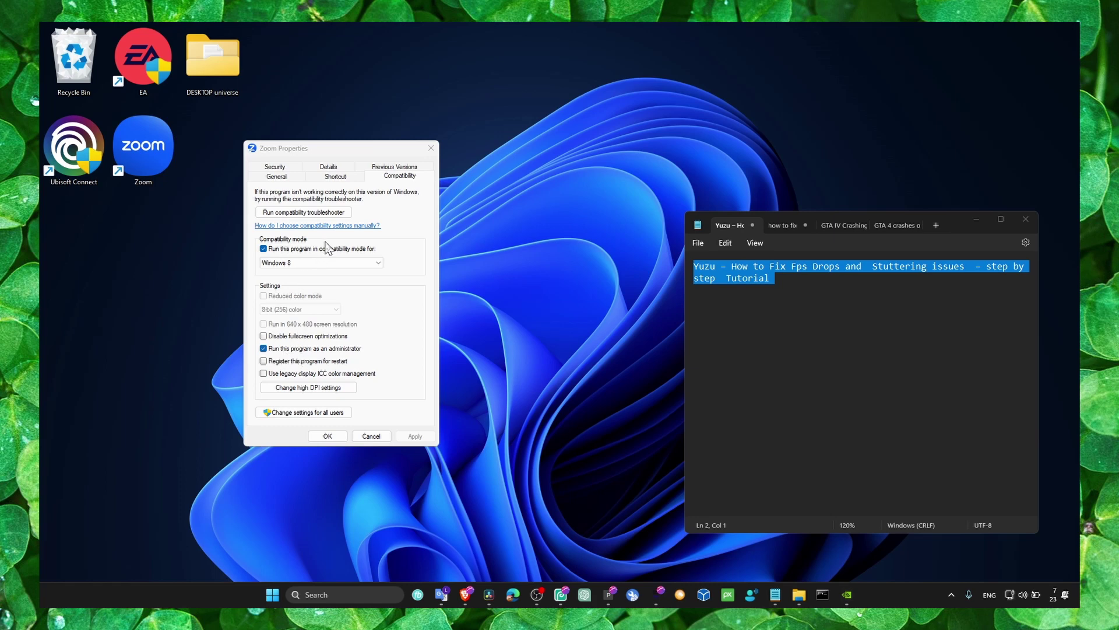
Minimize the Notepad notes and apply the Zoom Properties compatibility settings with OK.
{"action": "left_click", "coordinate": [704, 268]}
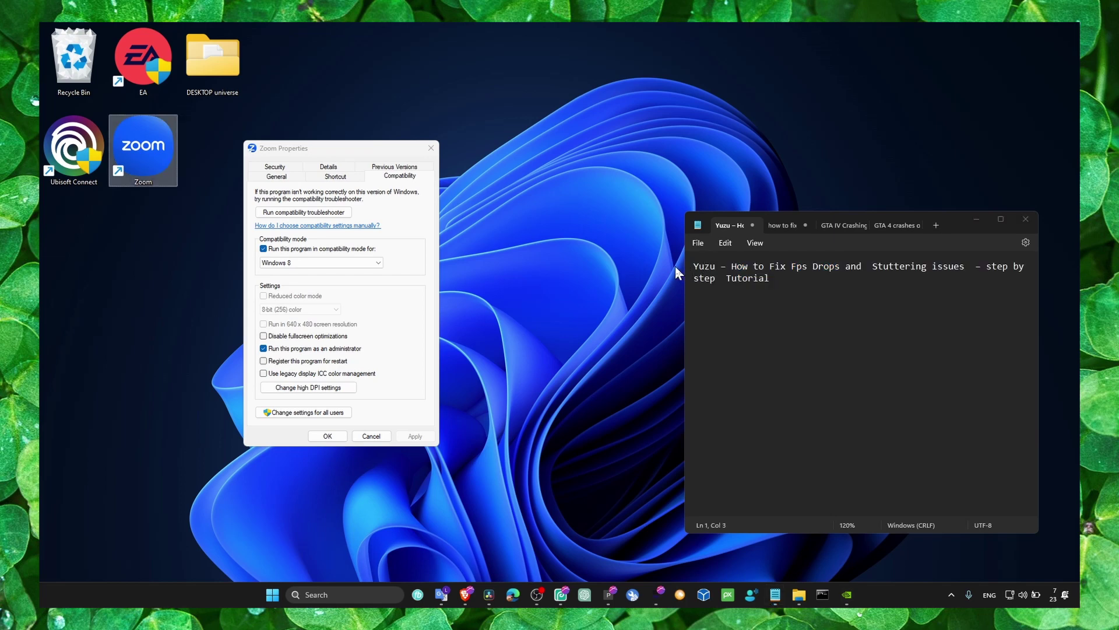
{"action": "left_click", "coordinate": [977, 220]}
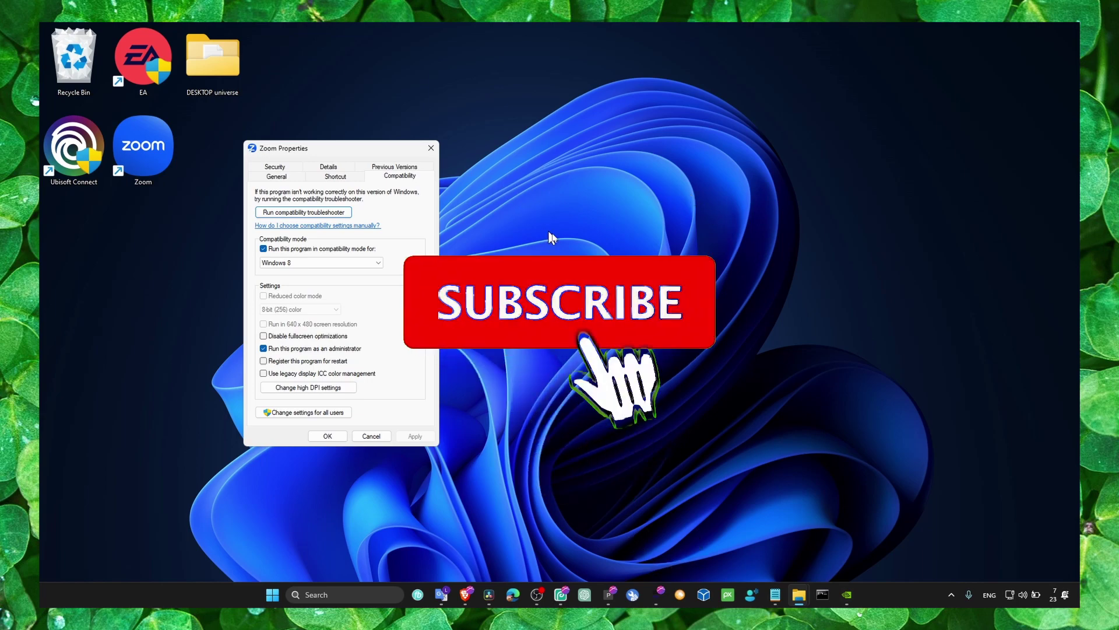
{"action": "left_click", "coordinate": [775, 594]}
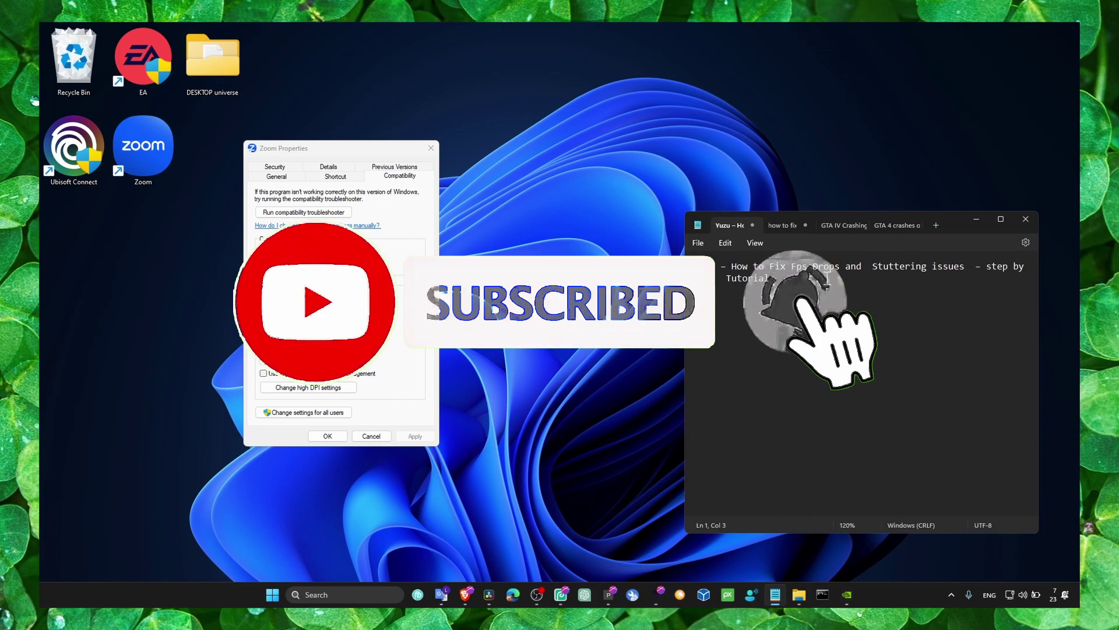
{"action": "left_click", "coordinate": [976, 218]}
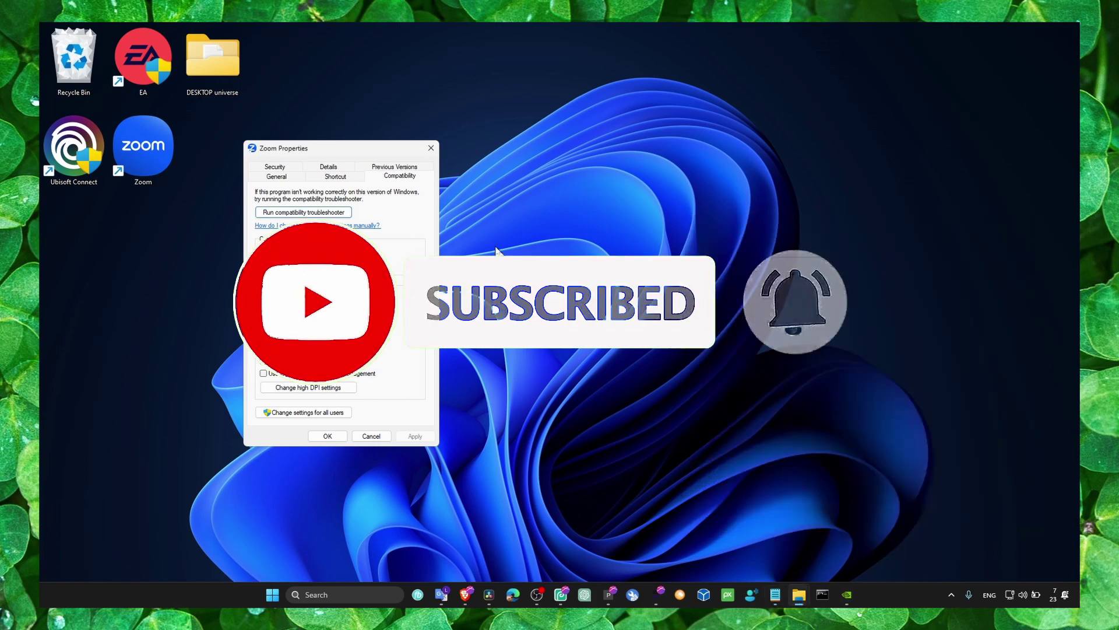
{"action": "left_click", "coordinate": [327, 435]}
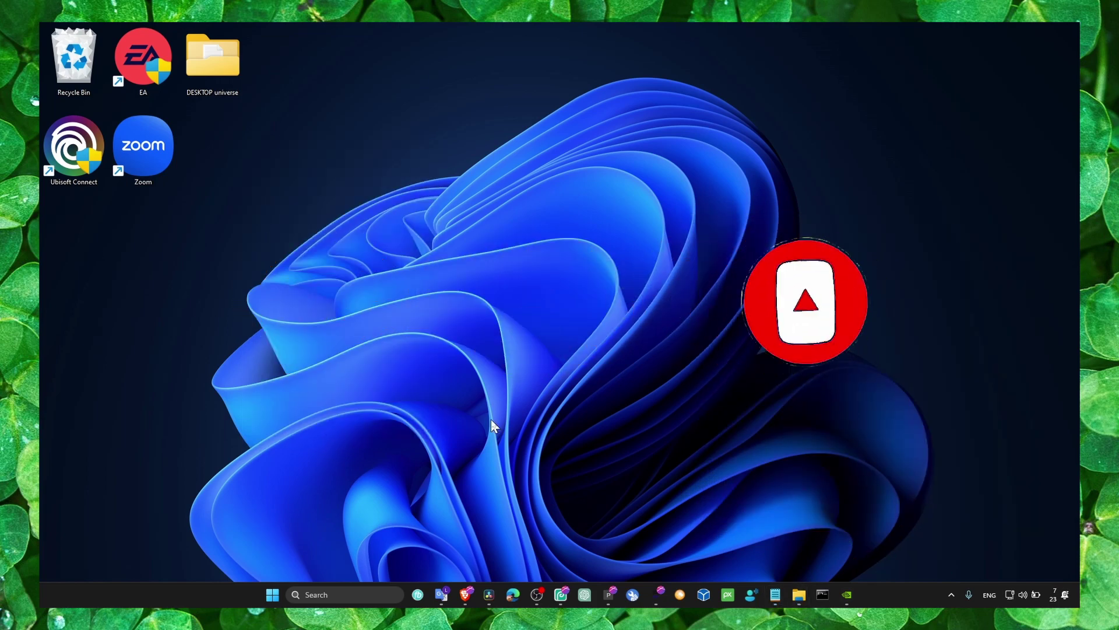